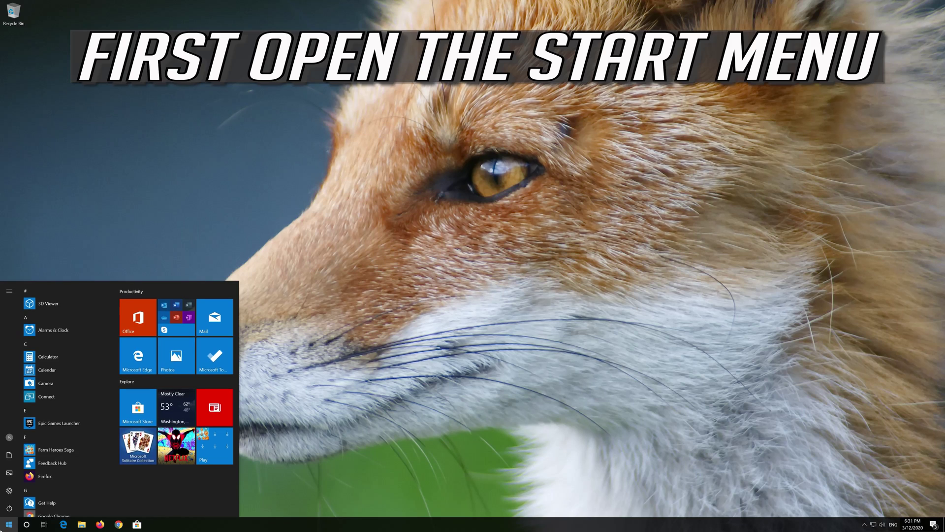
- Launch Windows Settings from the Start menu's left rail
mouse_move(5, 491)
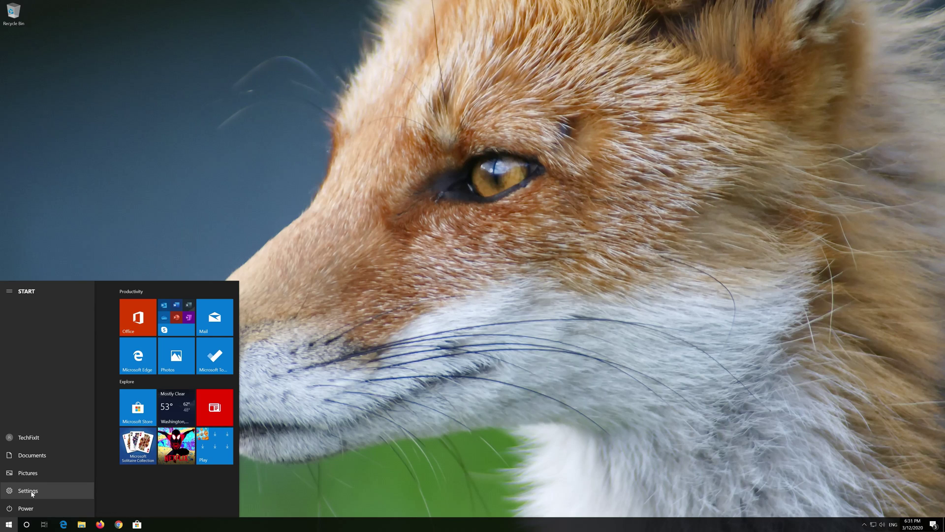
click(31, 493)
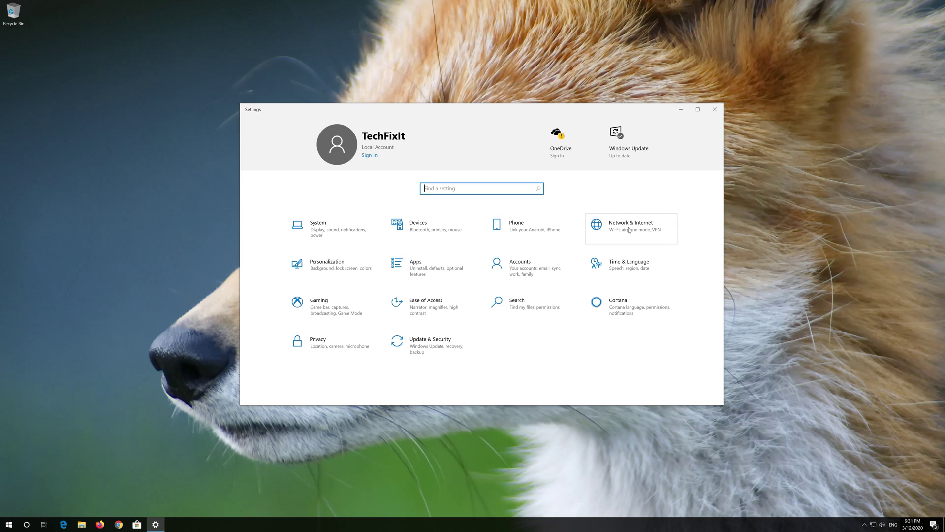
- Go to Network & Internet Status and follow the Network reset link
click(629, 230)
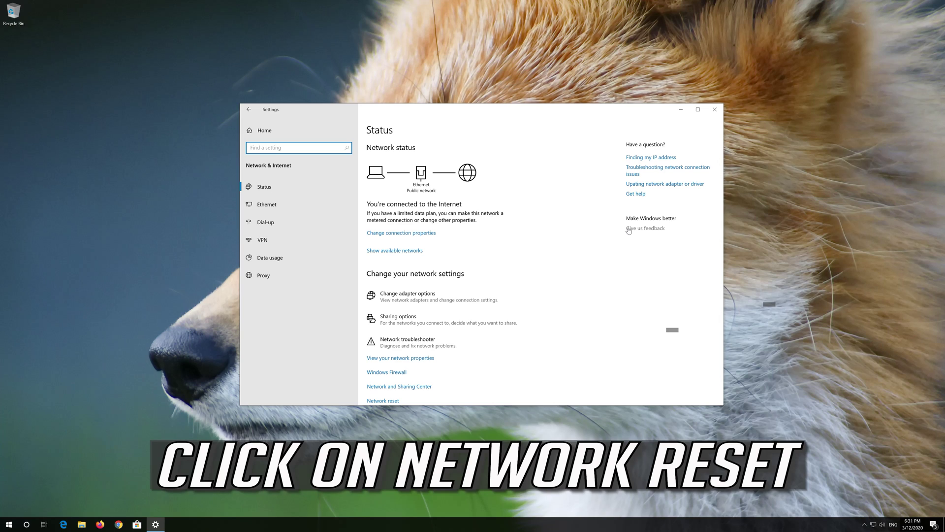
scroll(456, 266, down, 2)
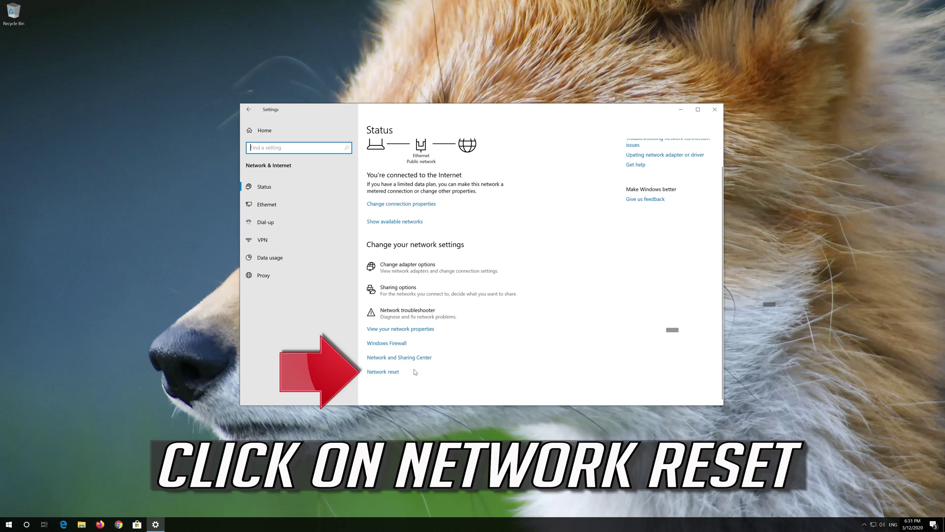
click(389, 372)
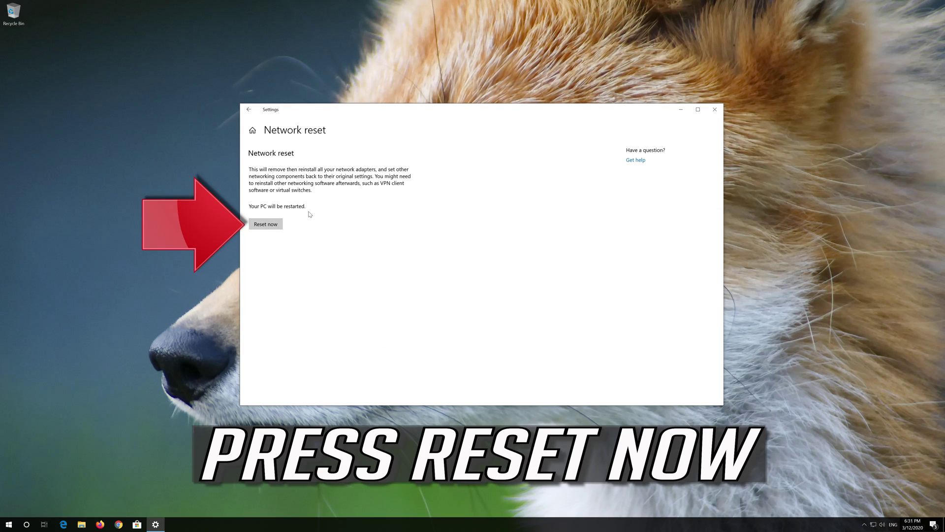
- Reset all network settings, accept the 5-minute shutdown notice, and close Settings
click(259, 226)
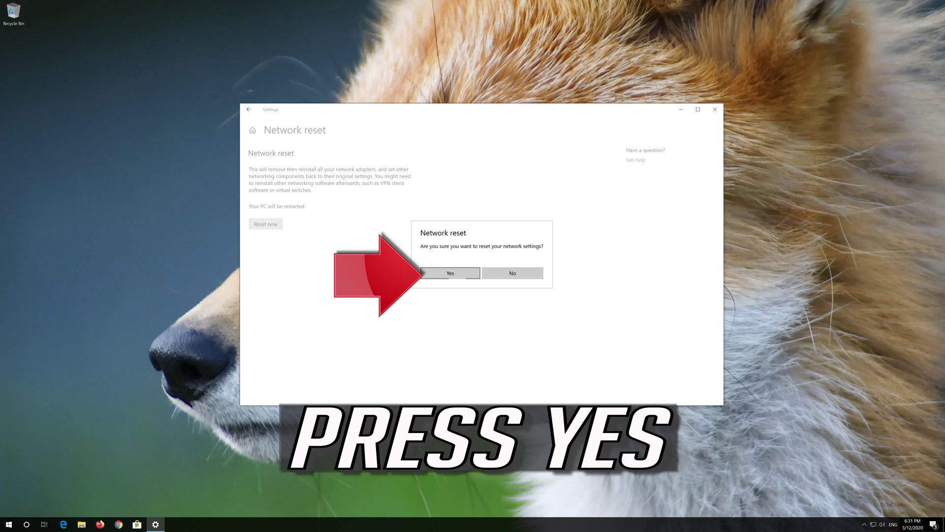
click(449, 274)
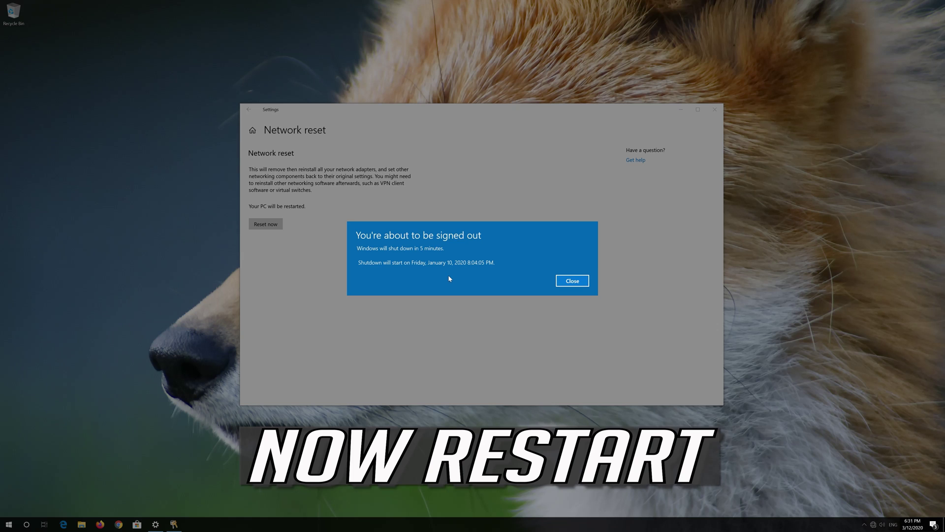
click(586, 282)
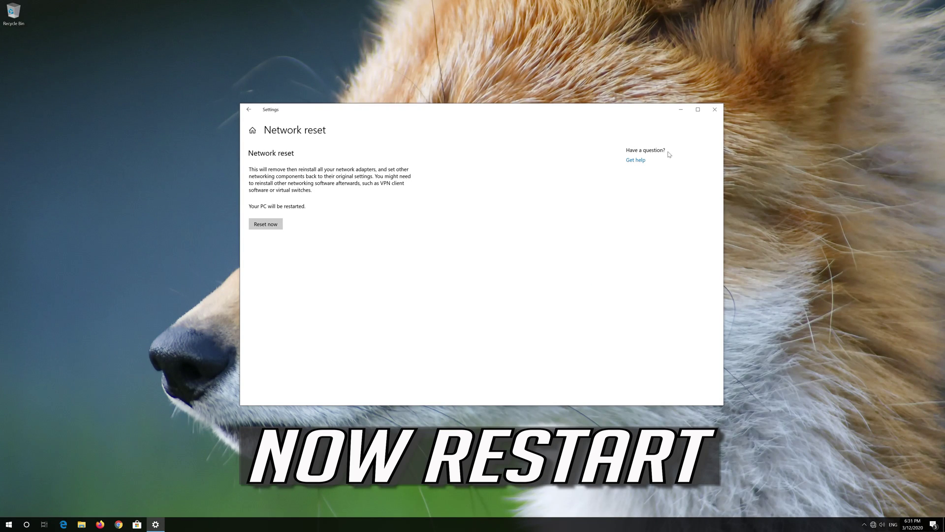
click(715, 111)
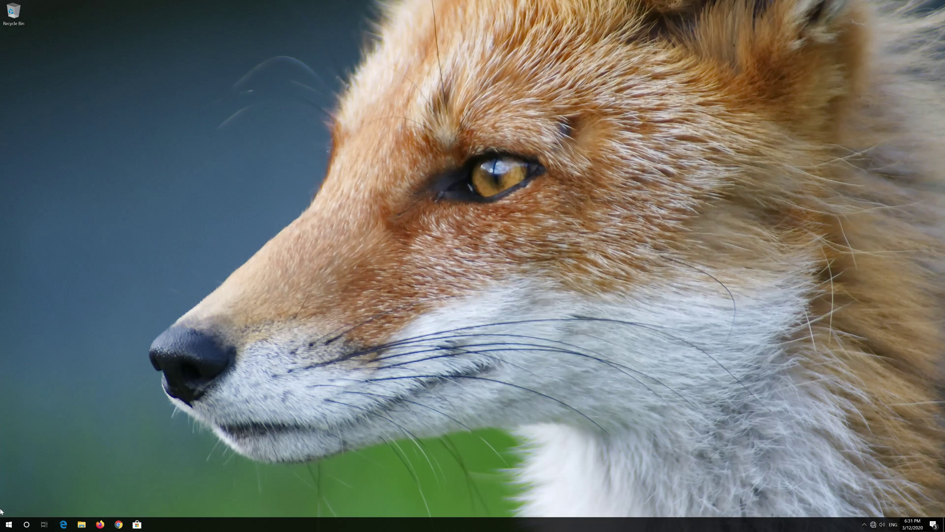
- Bring up Start's Power options to restart, then reopen the Start menu
click(9, 524)
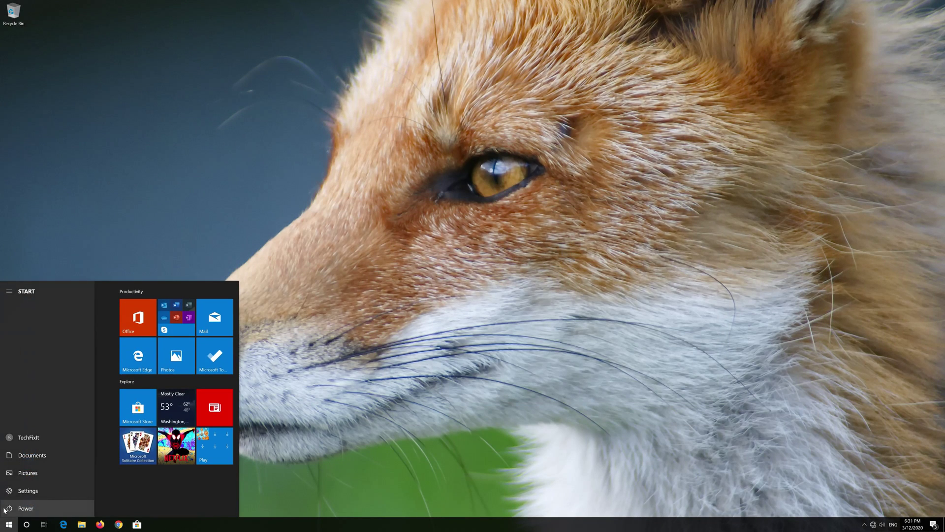
click(12, 507)
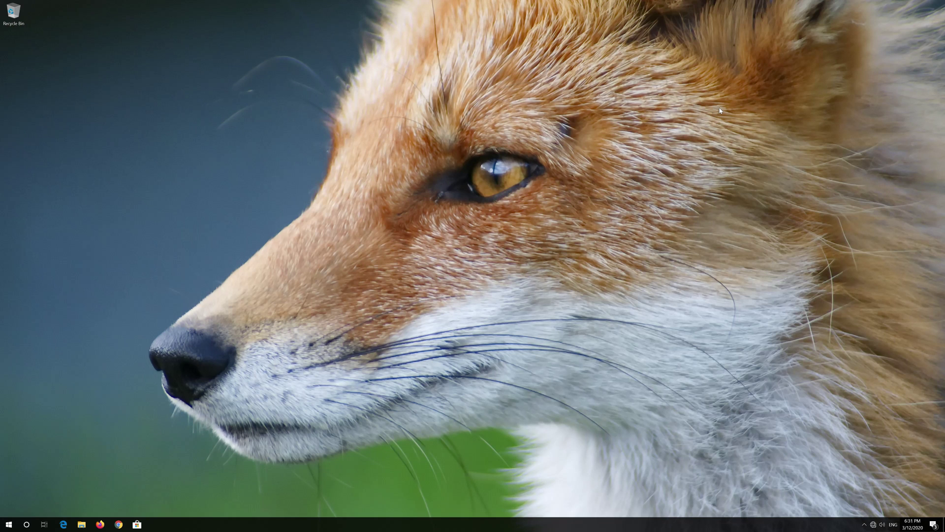
key(super)
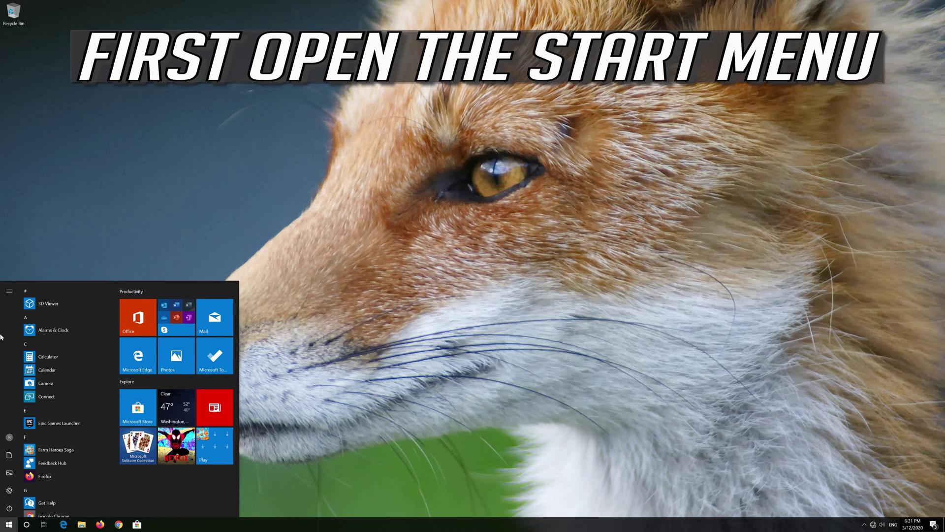
- Relaunch Settings and reach the Update & Security Troubleshoot page
mouse_move(21, 492)
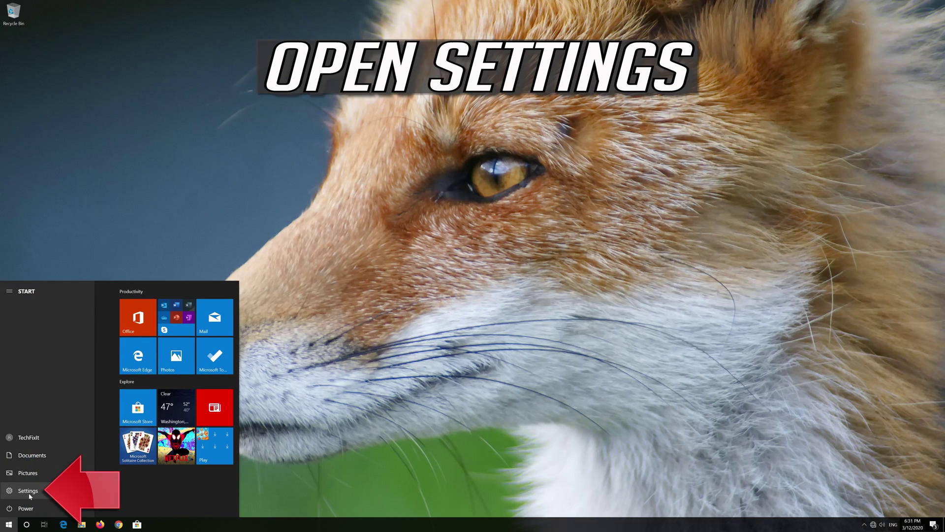
click(65, 493)
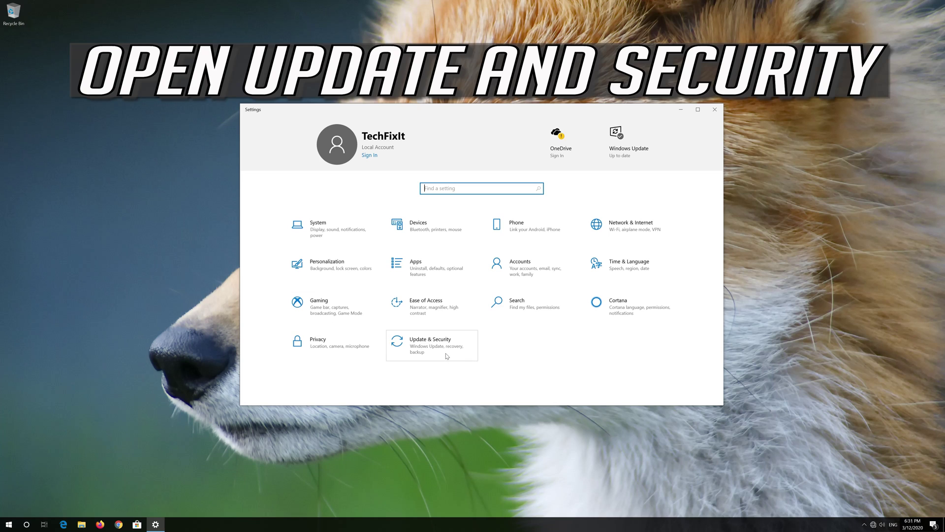
click(421, 352)
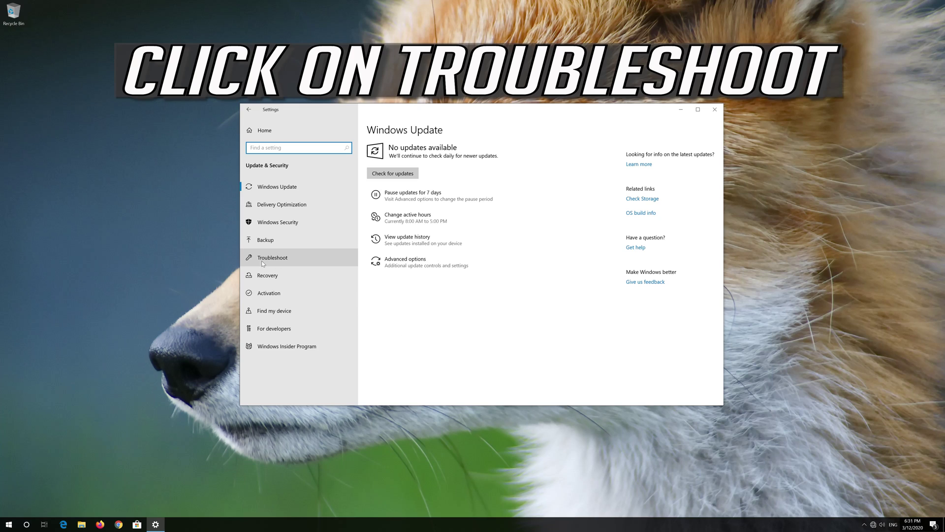
click(306, 260)
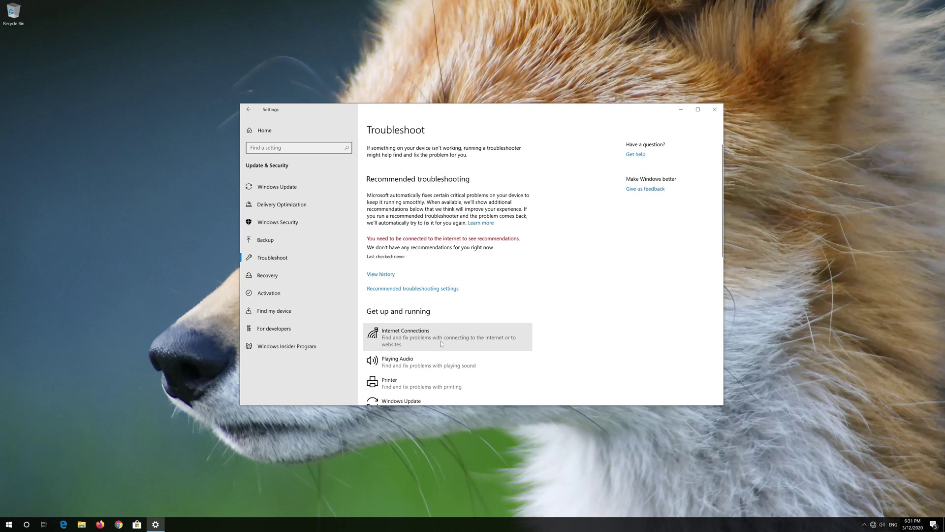
- Expand the Internet Connections entry and choose to run its troubleshooter
click(446, 343)
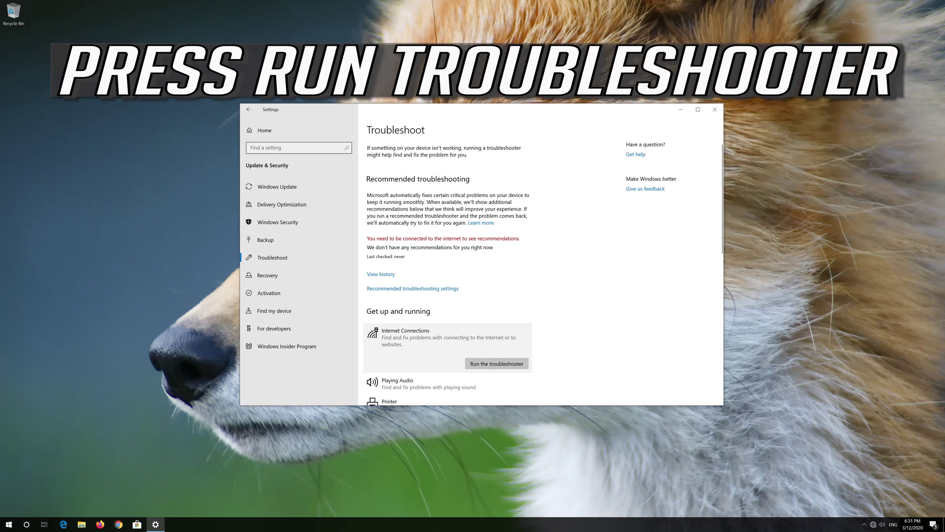
click(499, 361)
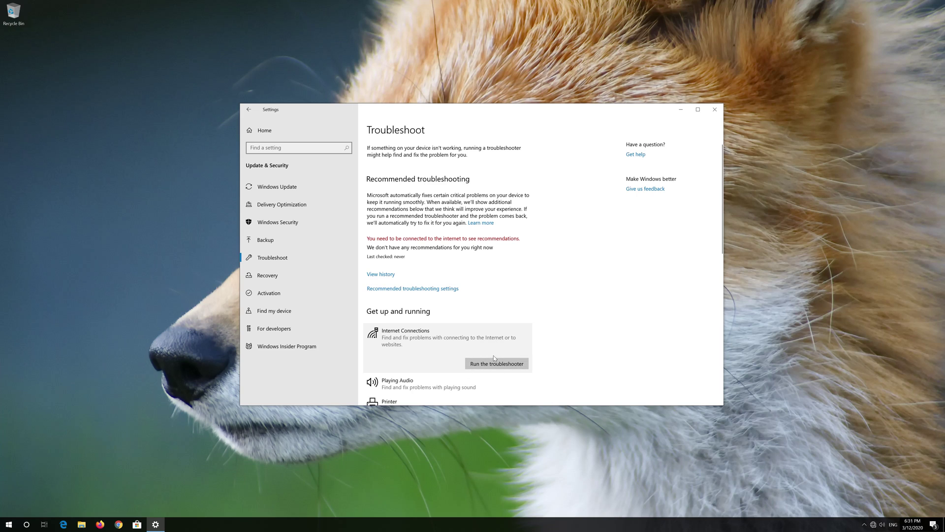
- Diagnose the Internet connection, apply the Ethernet adapter repair as administrator, and close the troubleshooter
click(491, 363)
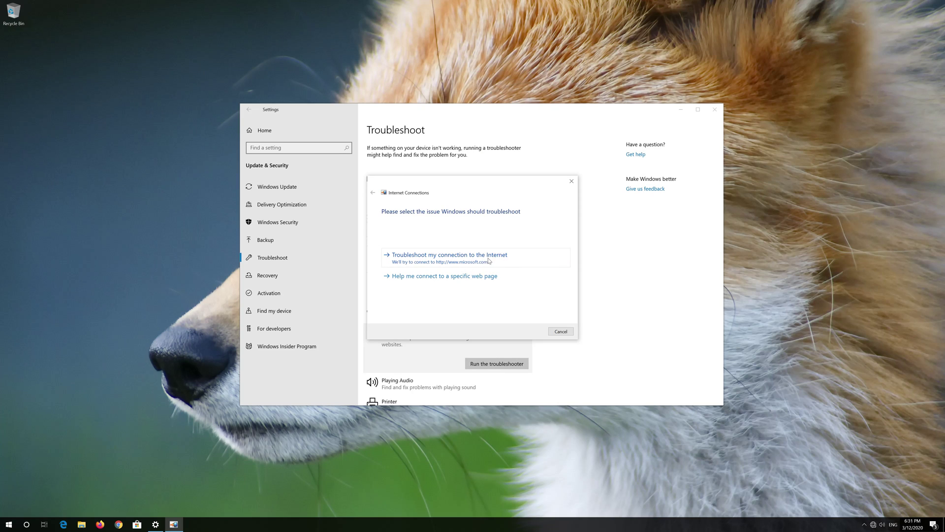
click(489, 261)
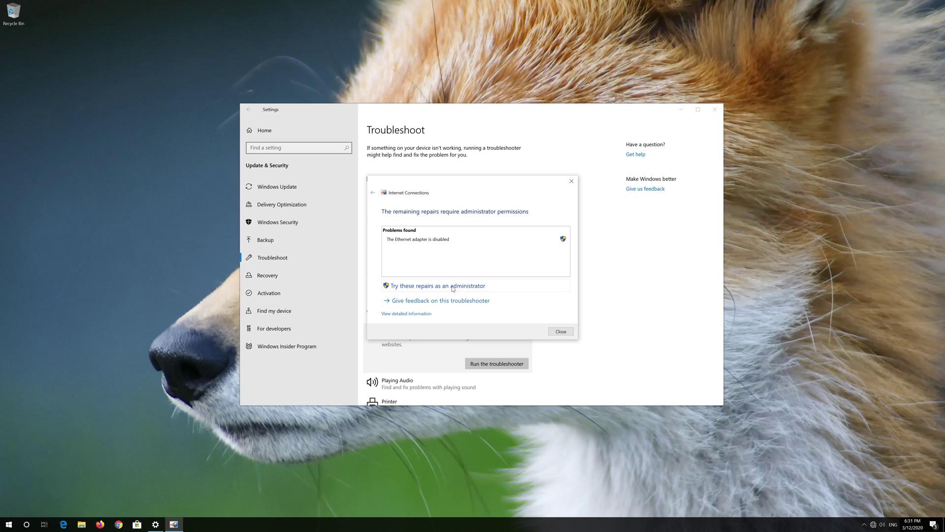
click(471, 286)
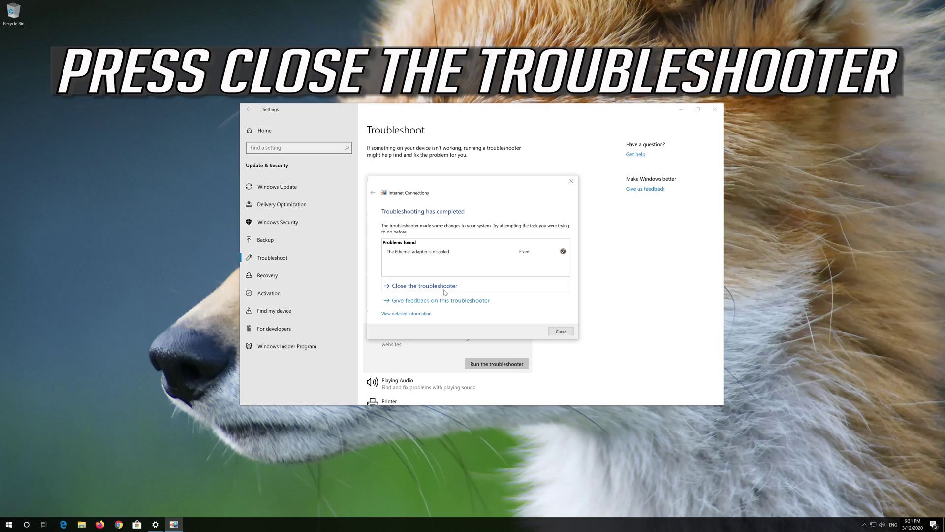
click(472, 289)
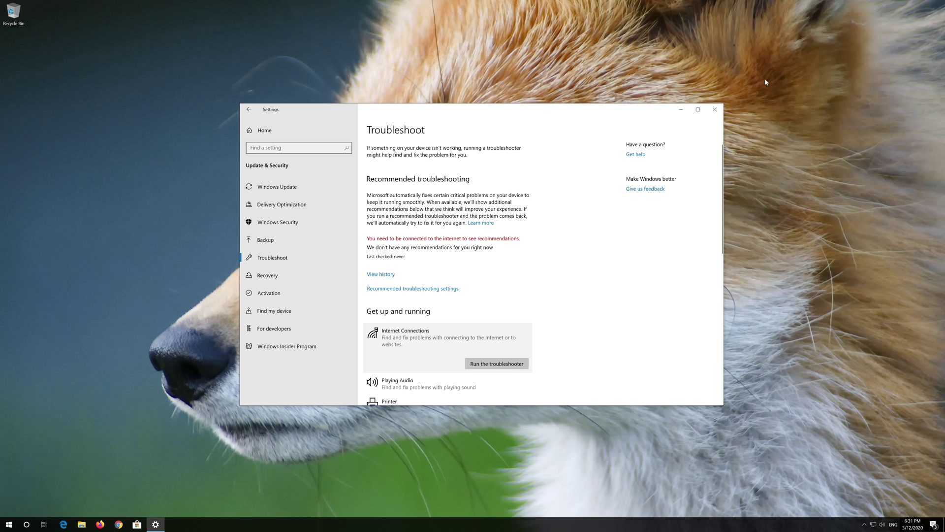
- Close Settings and search Start for 'device manager'
click(714, 110)
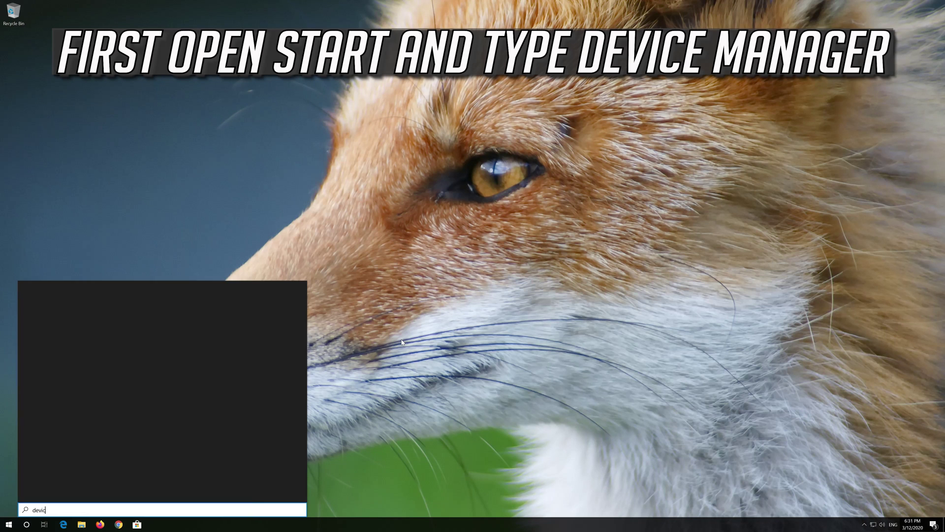
text(e manager)
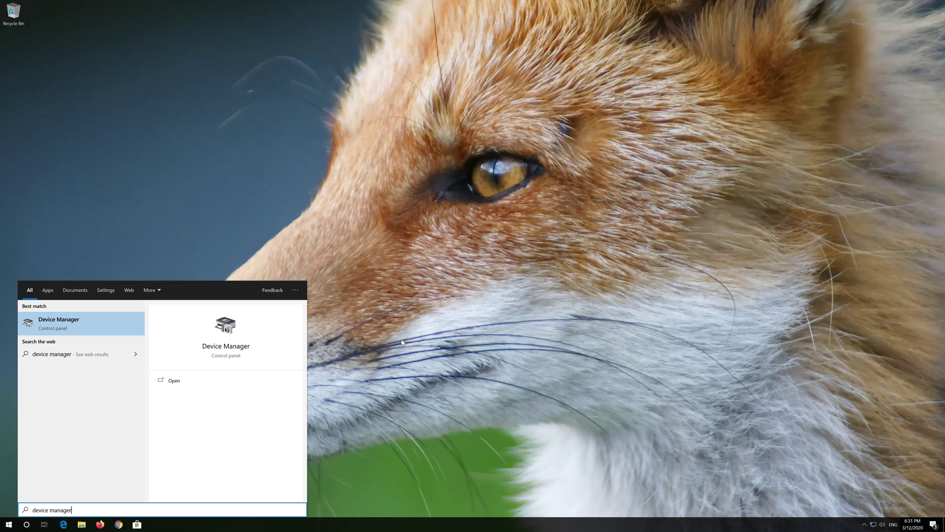
- Open Device Manager, centre it, and bring up the Intel(R) PRO/1000 MT Desktop Adapter's context menu
click(72, 324)
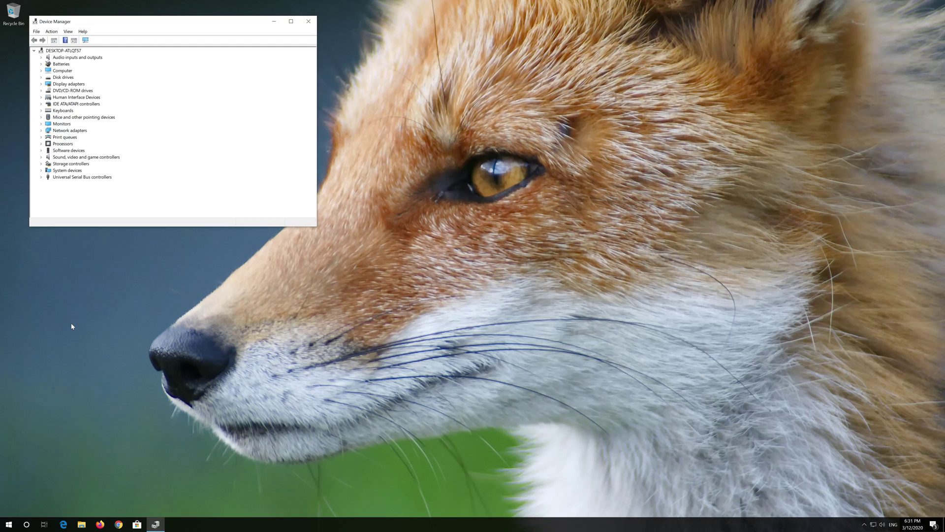
drag(174, 26, 424, 126)
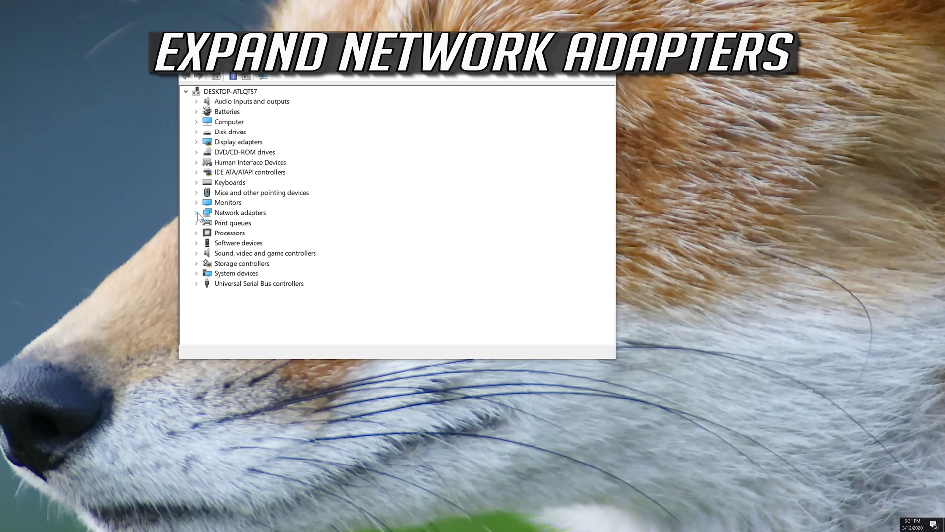
click(197, 214)
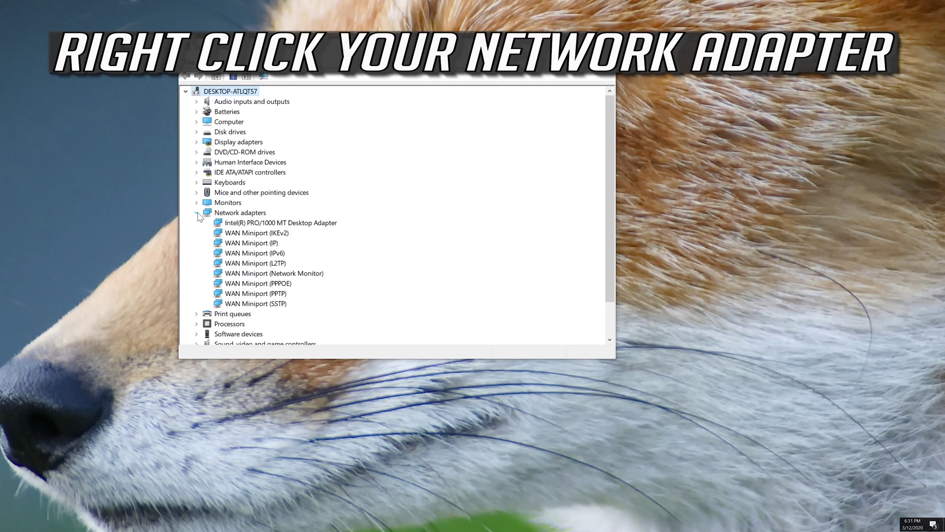
click(228, 224)
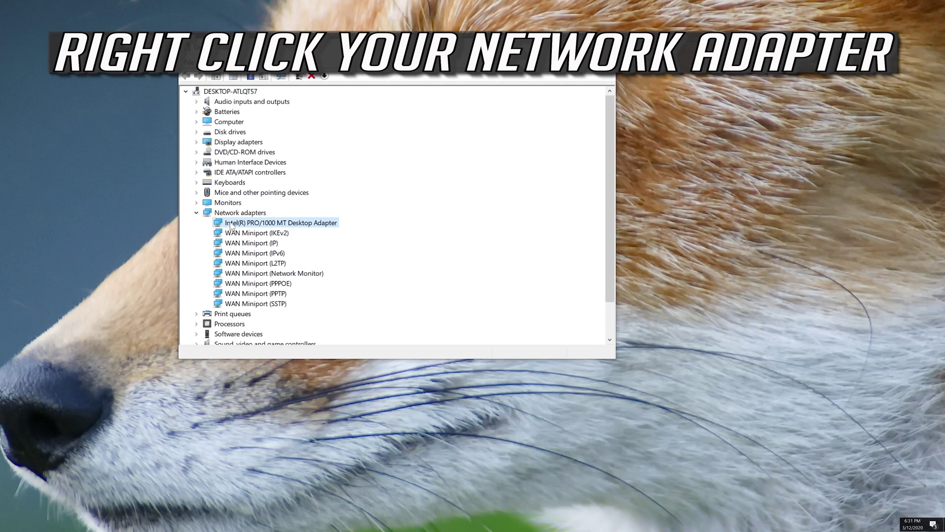
right_click(287, 224)
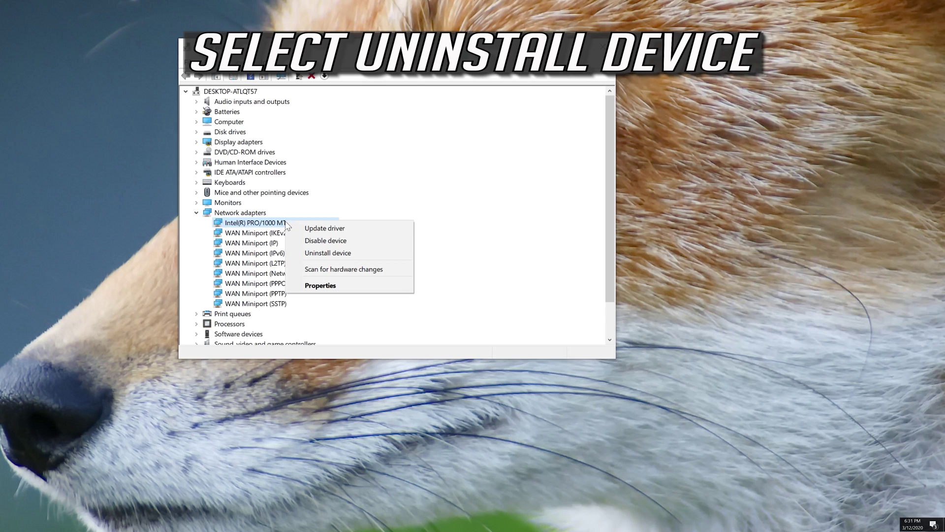
- Uninstall the Intel(R) PRO/1000 MT Desktop Adapter and confirm the removal
click(354, 254)
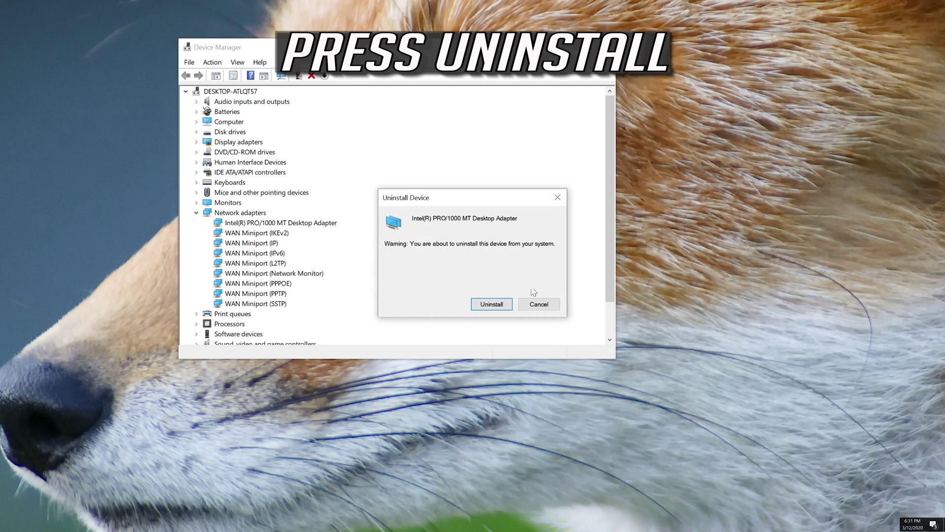
click(498, 306)
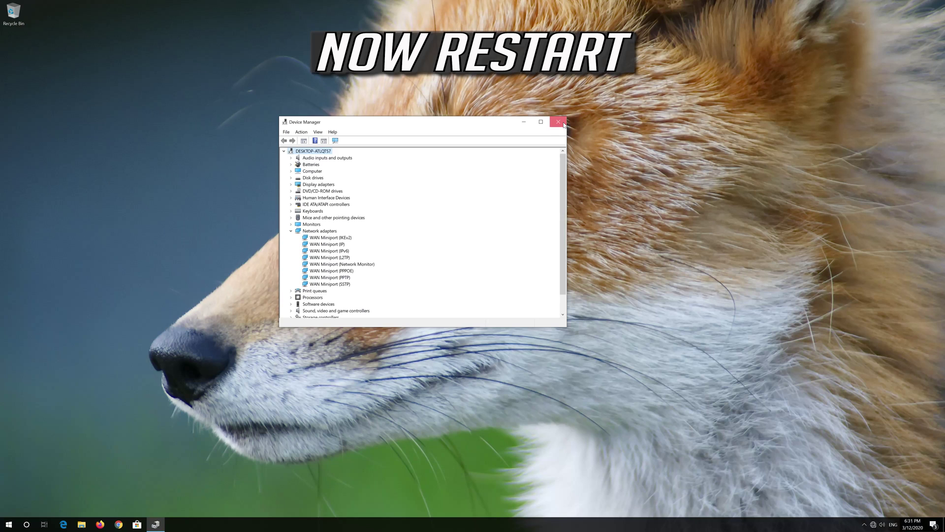
- Close Device Manager and bring up the Start menu with its Power entry to restart
click(602, 46)
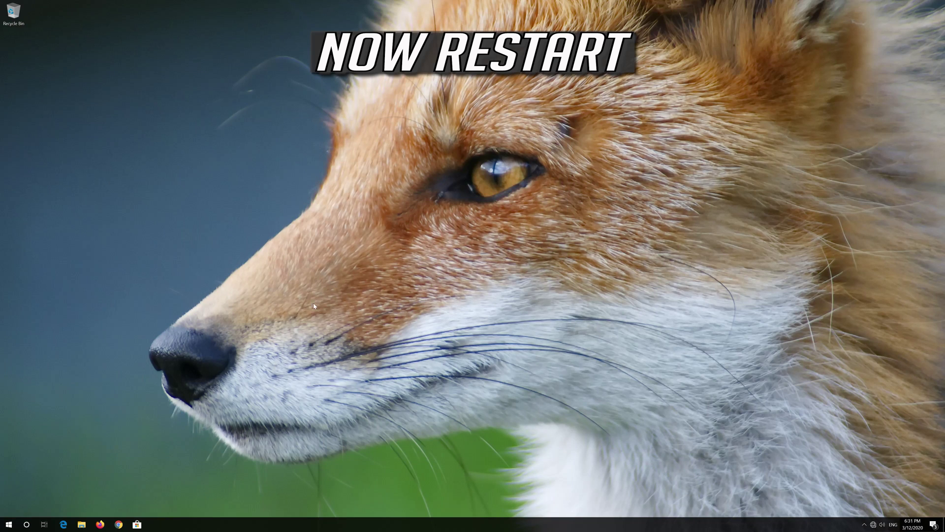
click(2, 523)
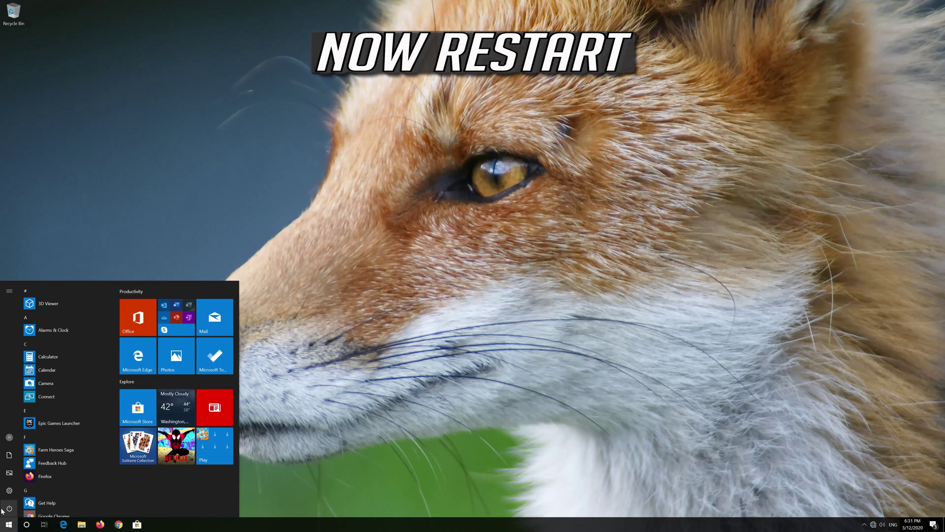
mouse_move(2, 512)
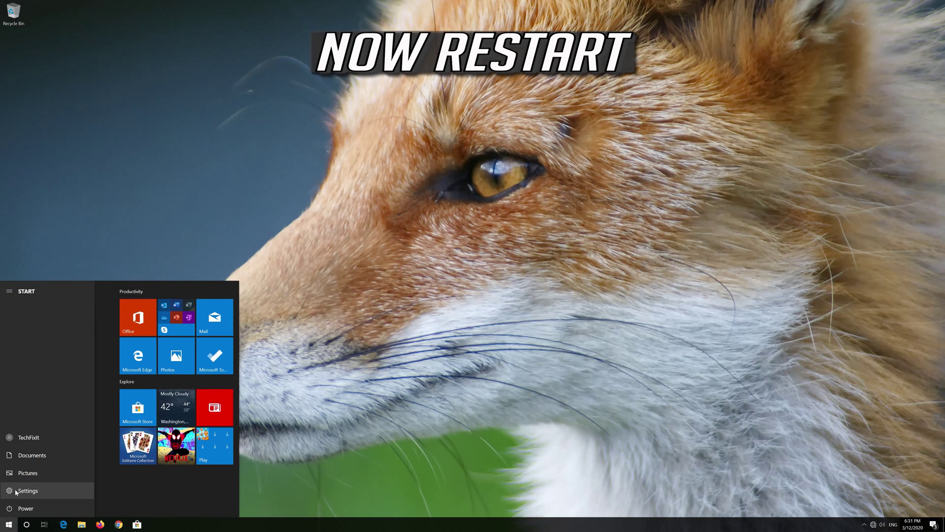